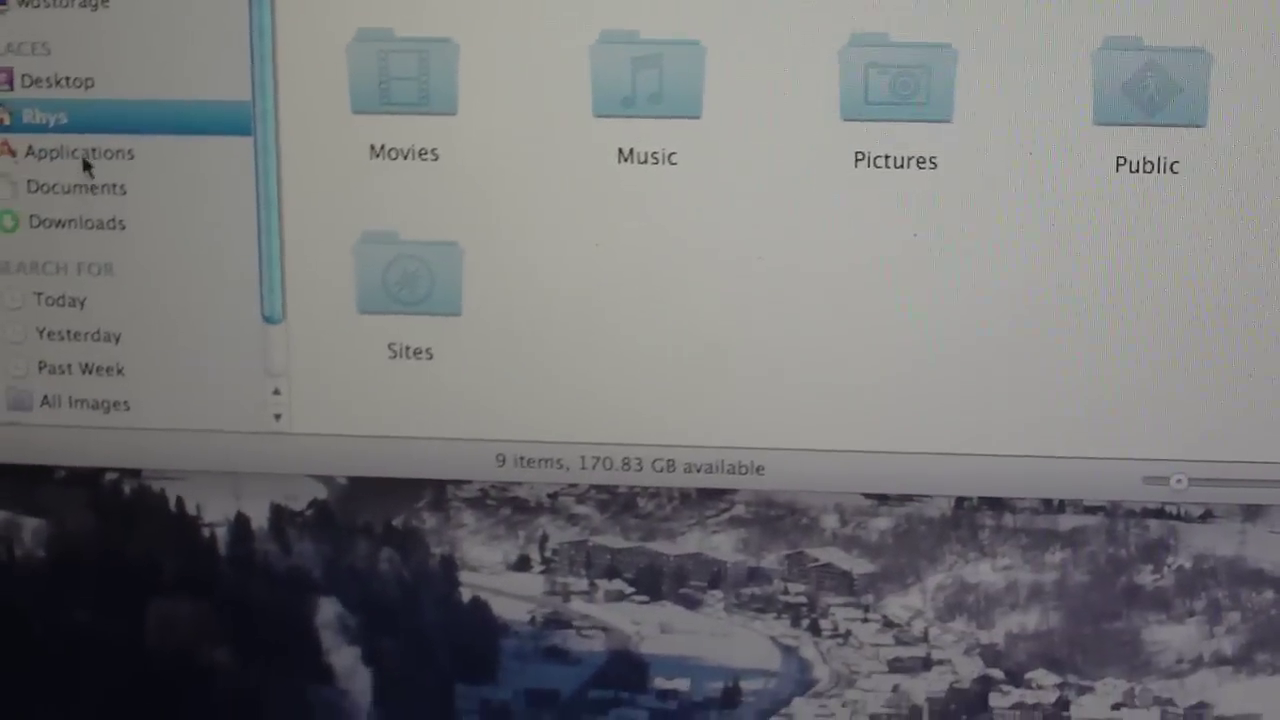
# Show the Applications folder from the Finder sidebar.
pyautogui.click(81, 152)
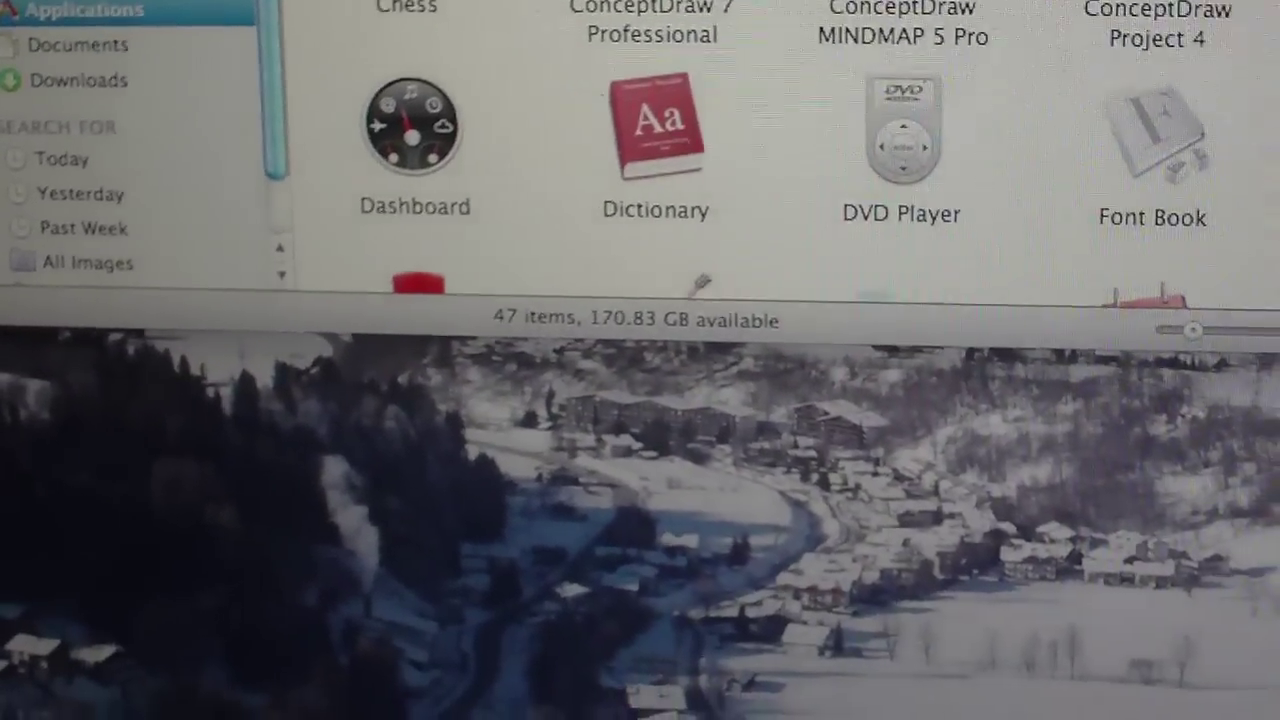
pyautogui.scroll(-3, 700, 285)
pyautogui.scroll(-3, 700, 285)
pyautogui.scroll(-3, 700, 150)
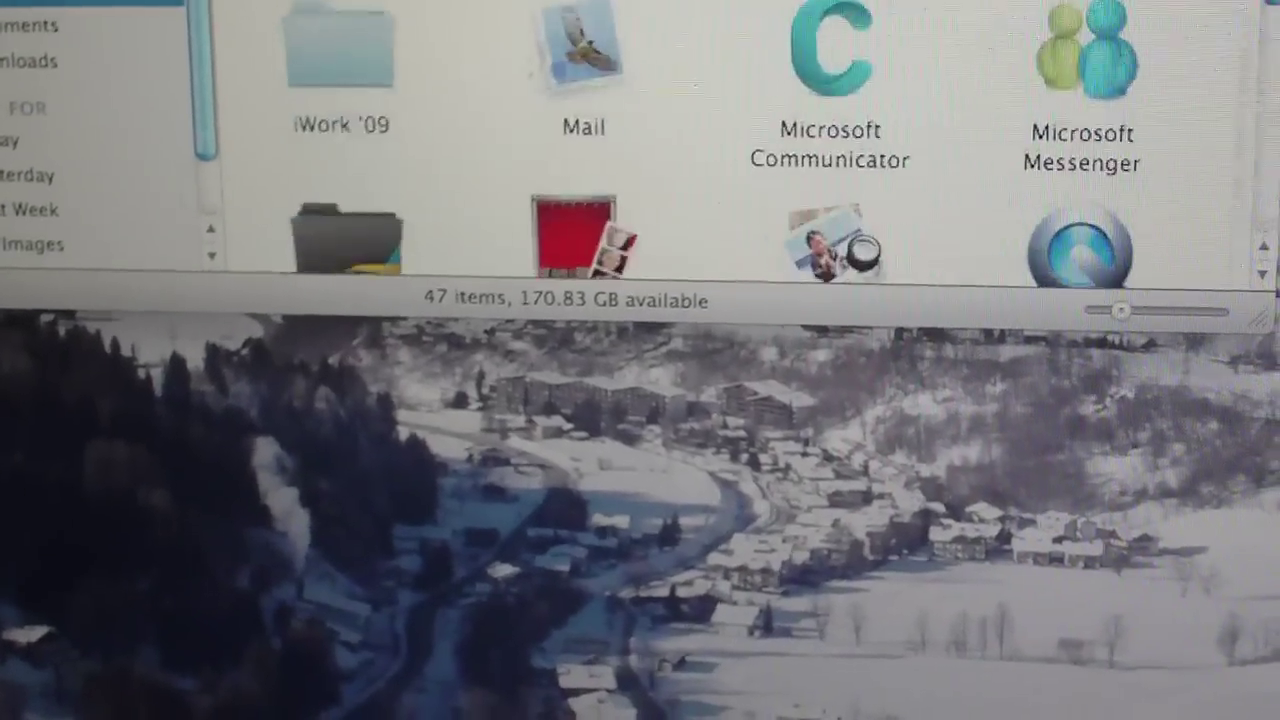
pyautogui.scroll(-2, 700, 150)
pyautogui.scroll(-2, 700, 150)
pyautogui.scroll(-2, 700, 150)
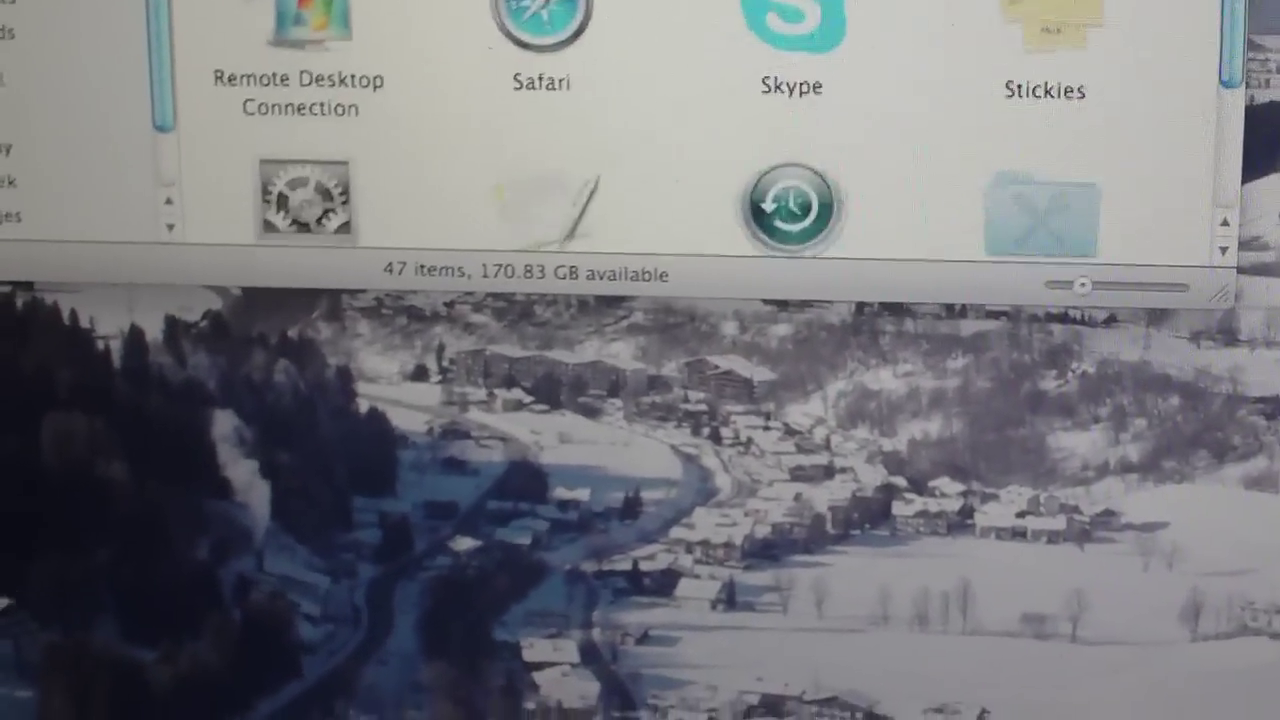
pyautogui.scroll(-3, 700, 150)
pyautogui.scroll(-2, 700, 150)
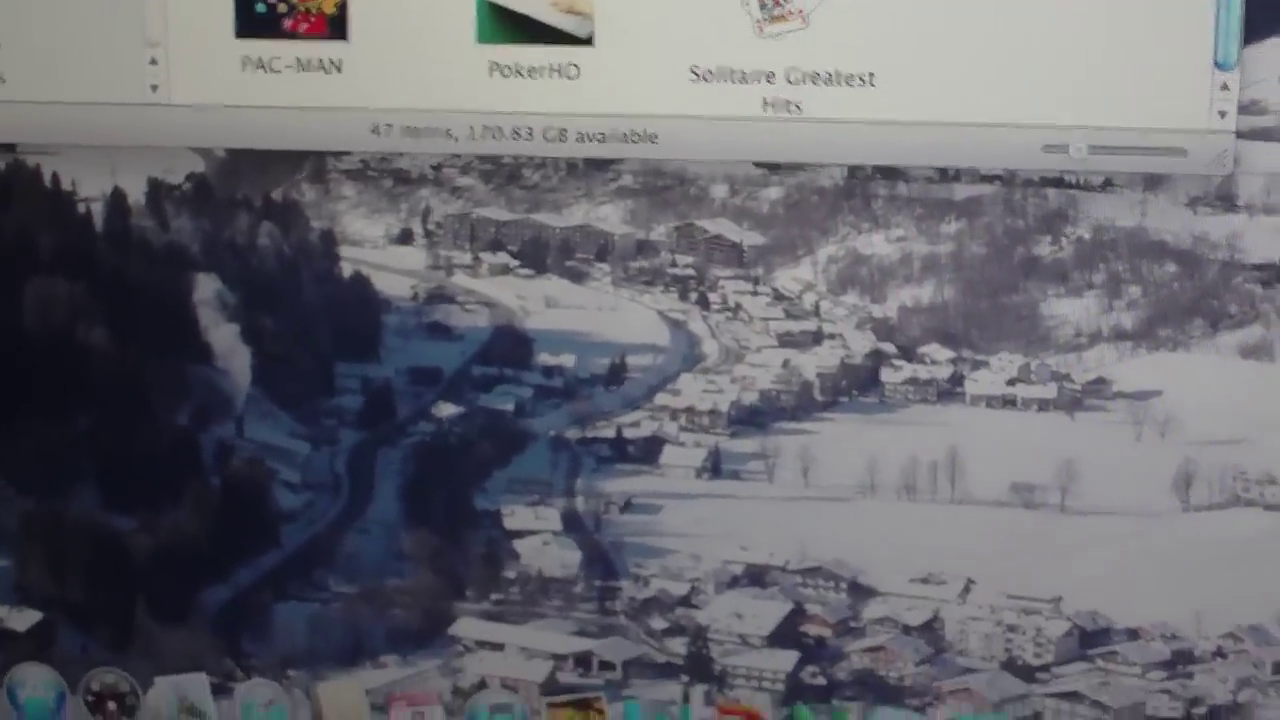
pyautogui.scroll(-2, 600, 20)
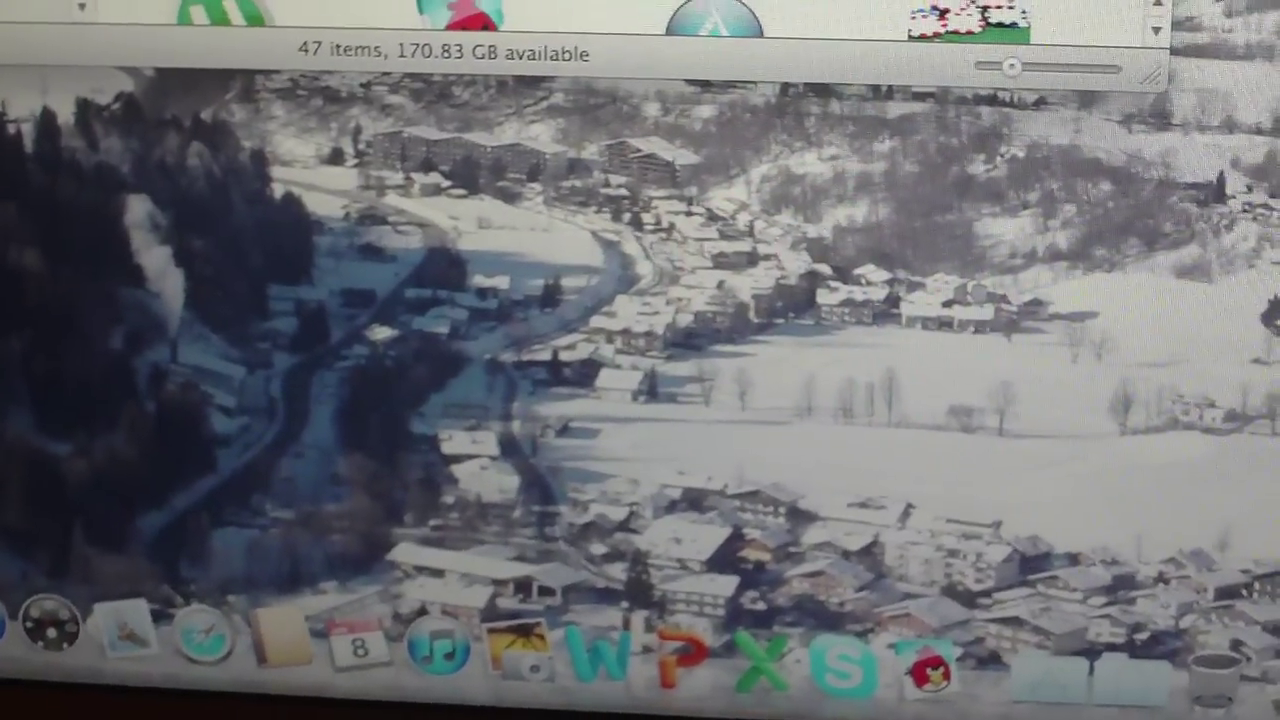
pyautogui.scroll(-2, 600, 30)
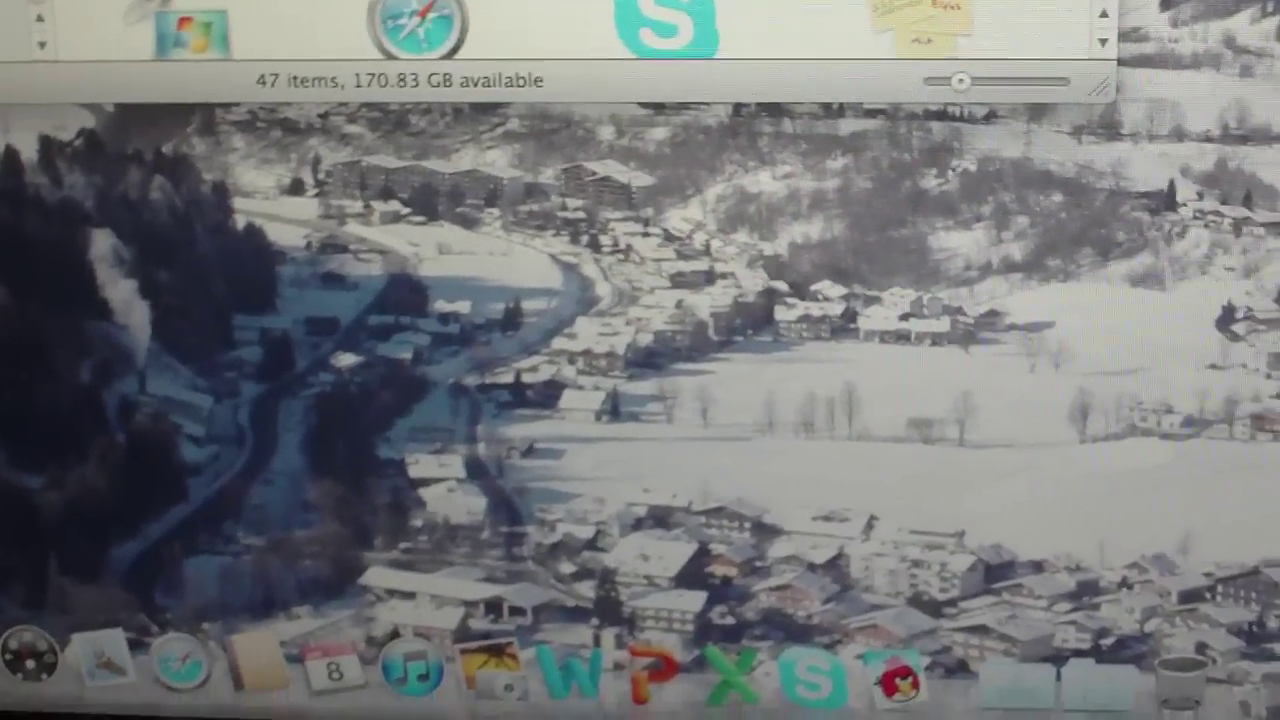
pyautogui.scroll(1, 600, 40)
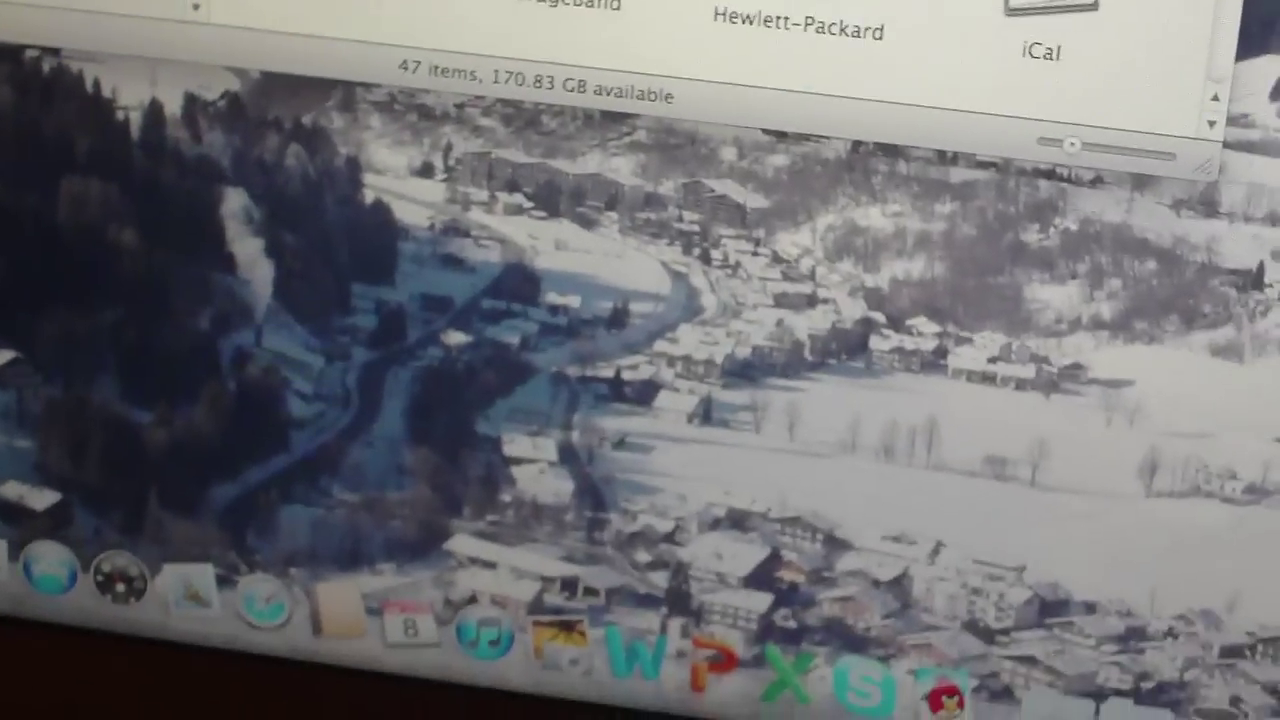
pyautogui.scroll(-3, 700, 40)
pyautogui.scroll(-3, 700, 40)
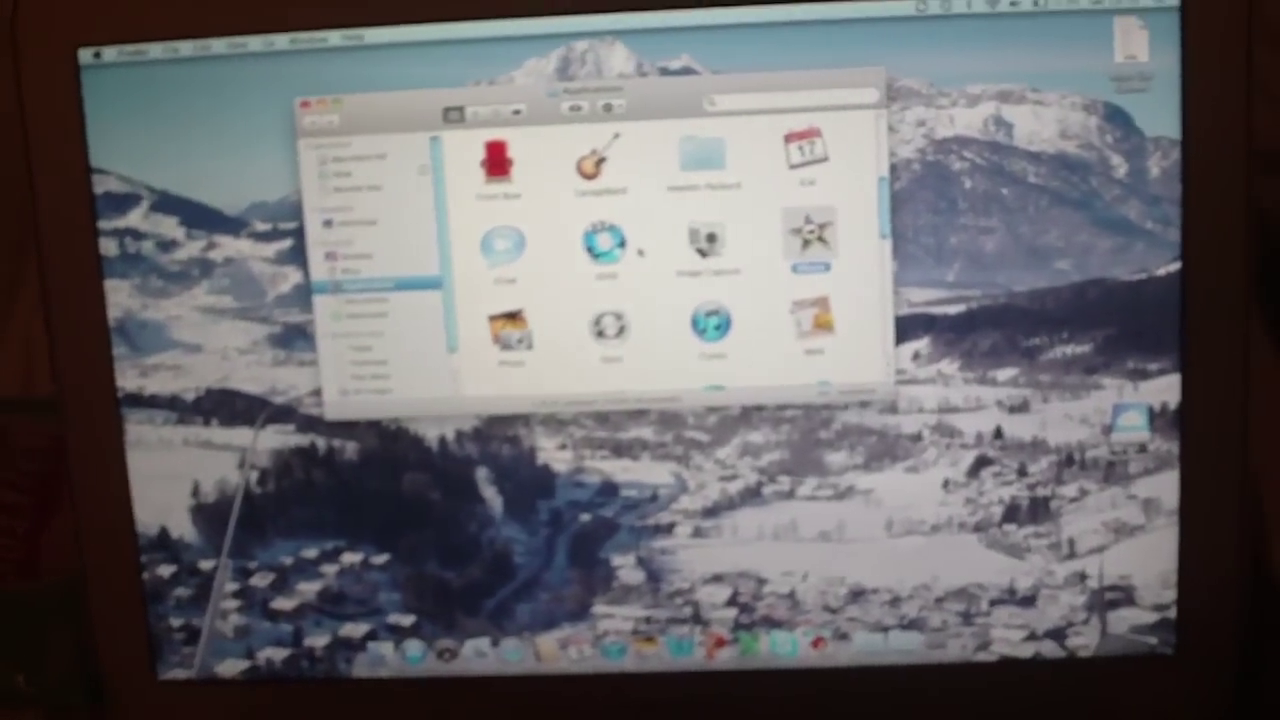
pyautogui.scroll(2, 688, 265)
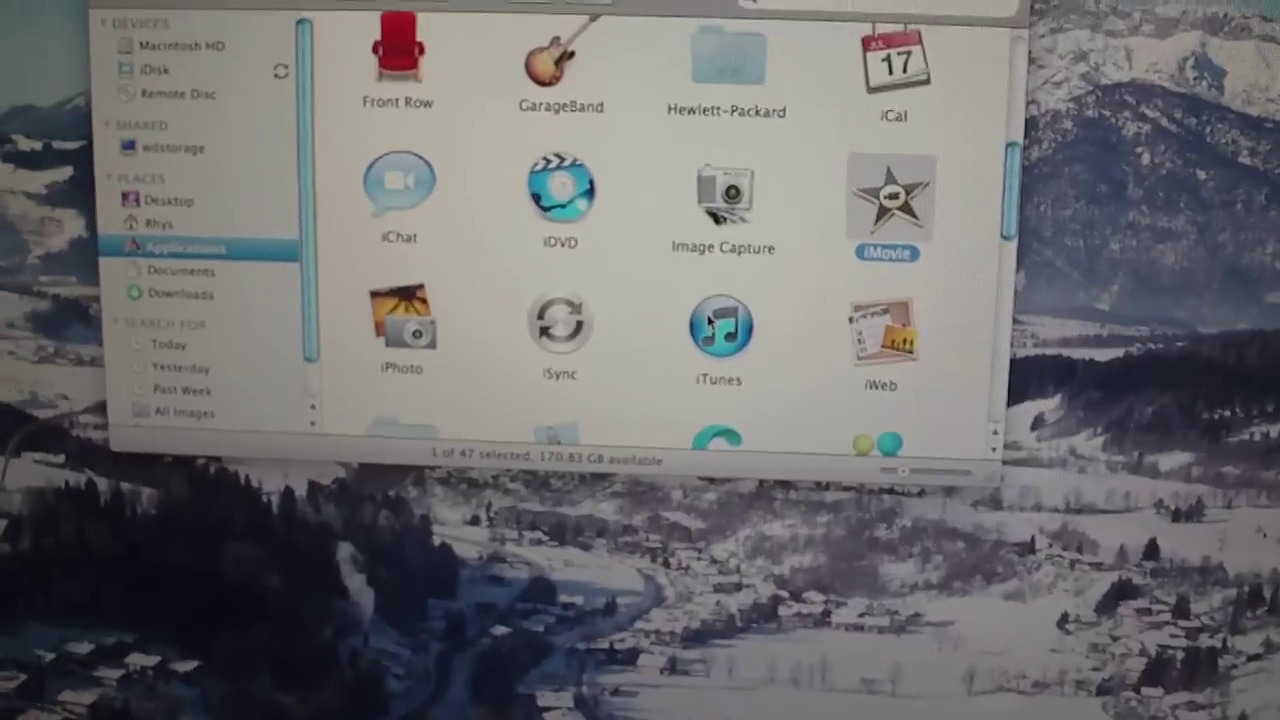
# Launch iTunes, quit it with Cmd+Q, then close the Applications window.
pyautogui.doubleClick(708, 320)
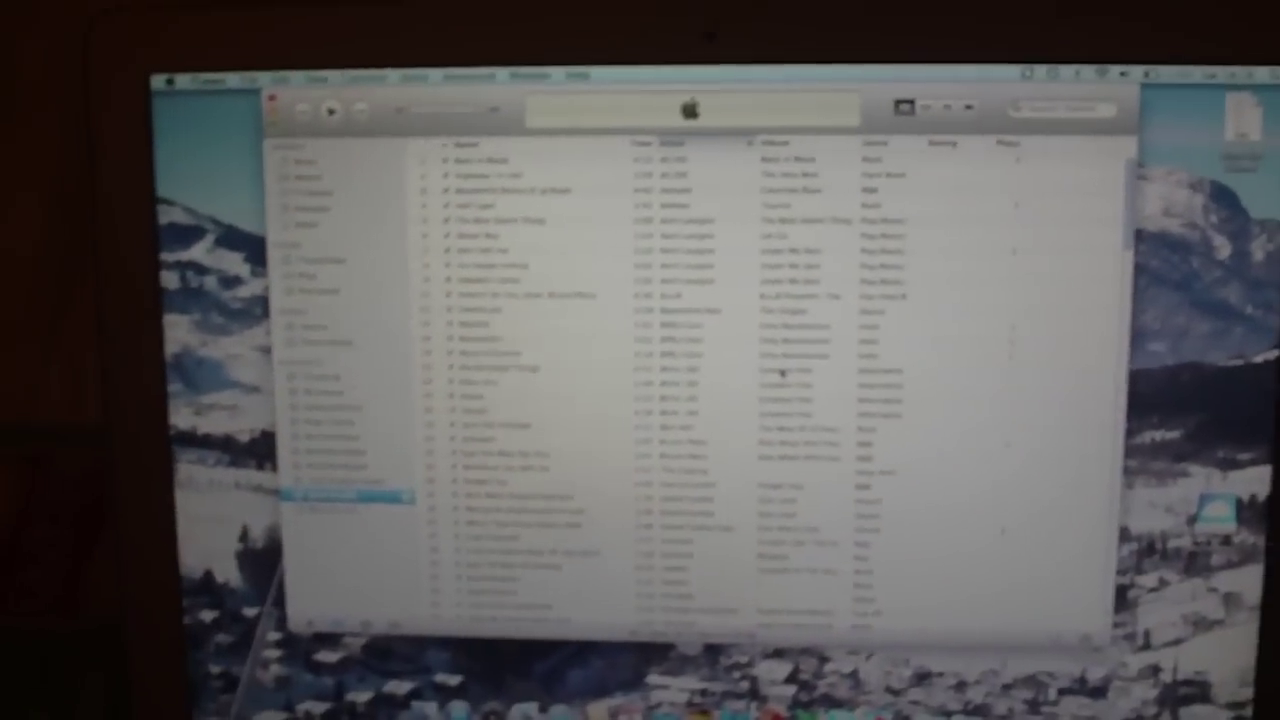
pyautogui.press('super+q')
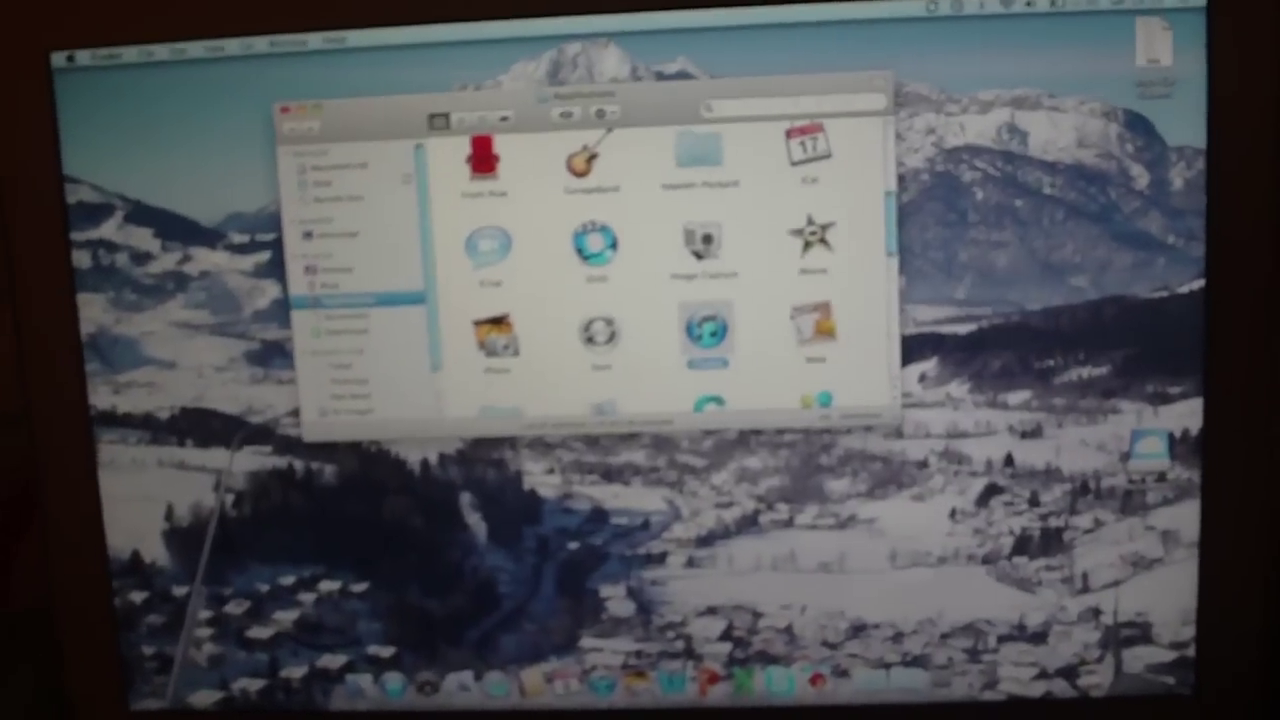
pyautogui.press('super+w')
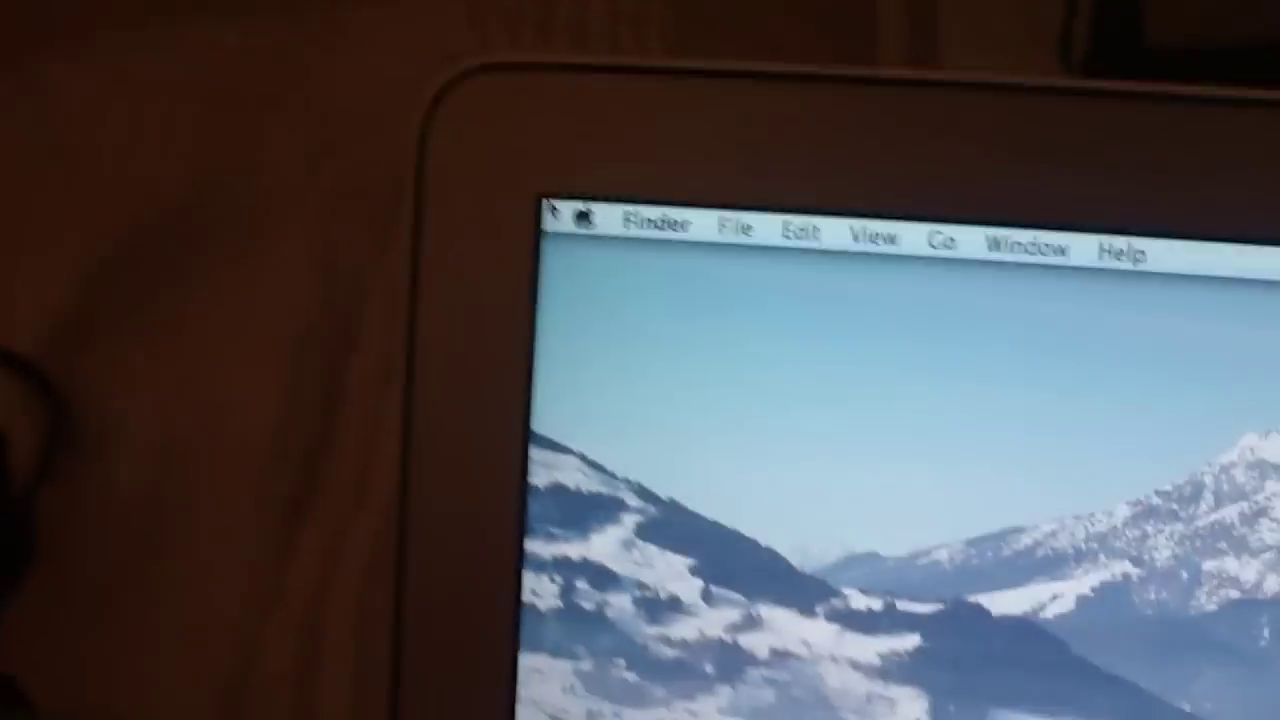
# Choose Shut Down… from the Apple menu.
pyautogui.click(553, 210)
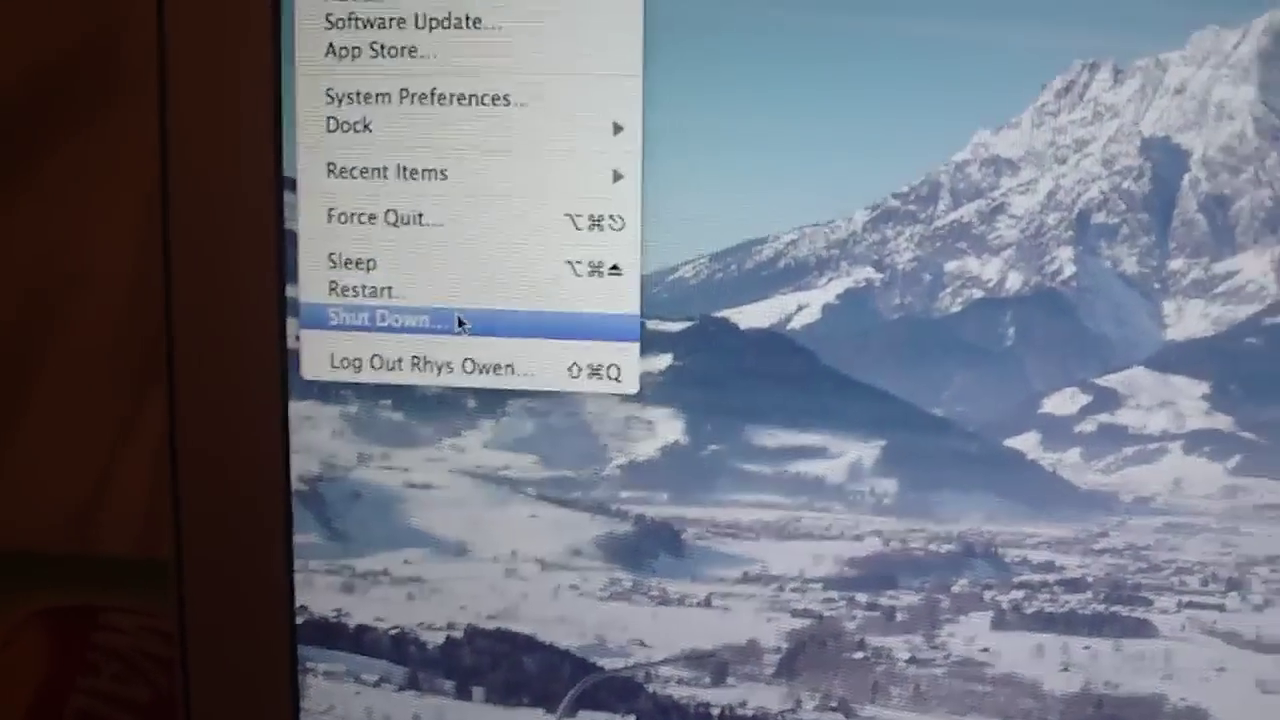
pyautogui.click(459, 322)
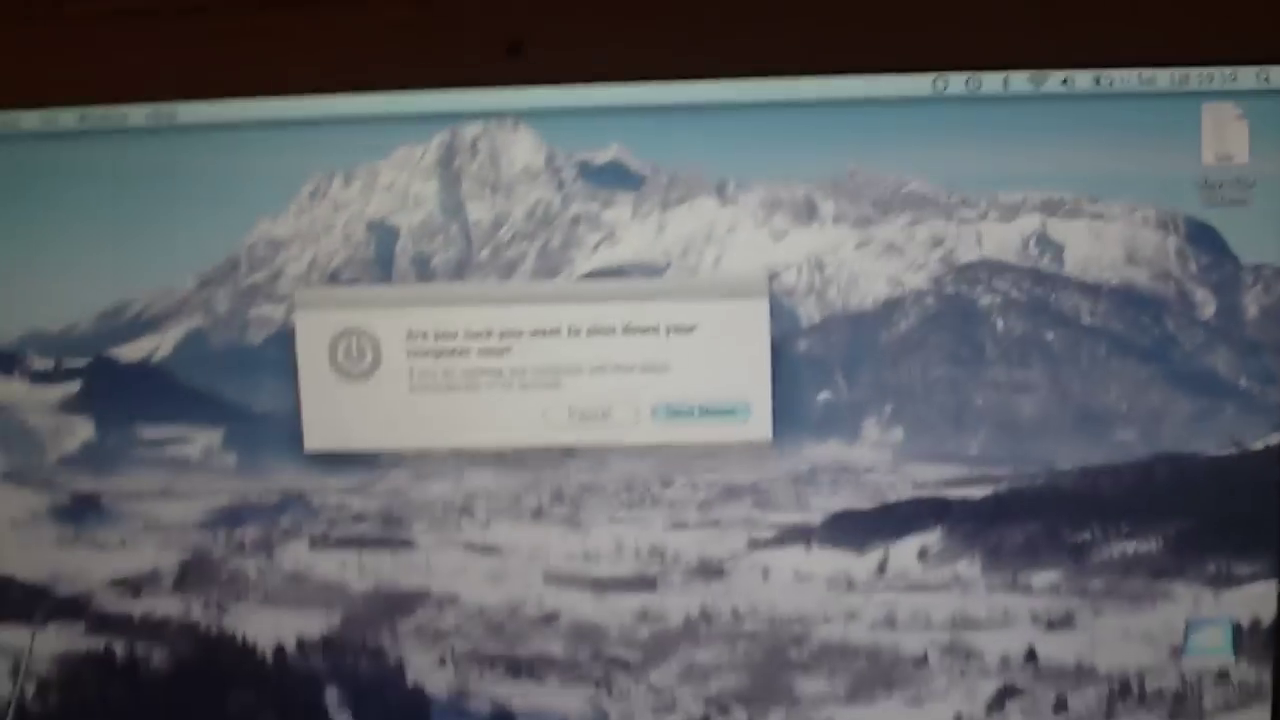